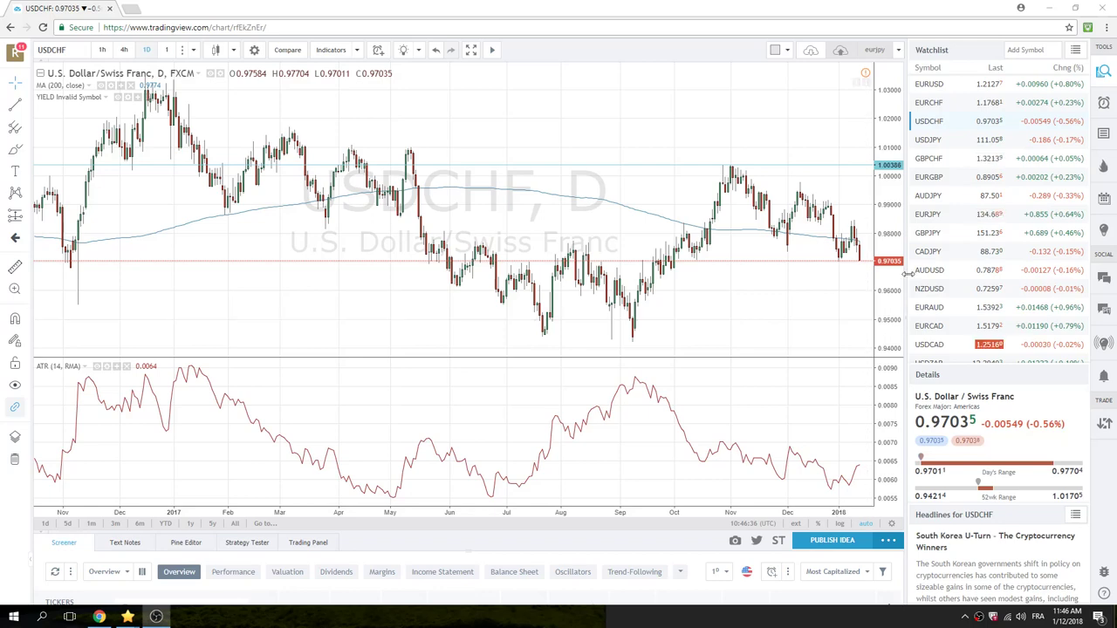
Open EURUSD from the watchlist and zoom the daily chart to about May 2017–January 2018.
scroll(925, 175, "up", 1)
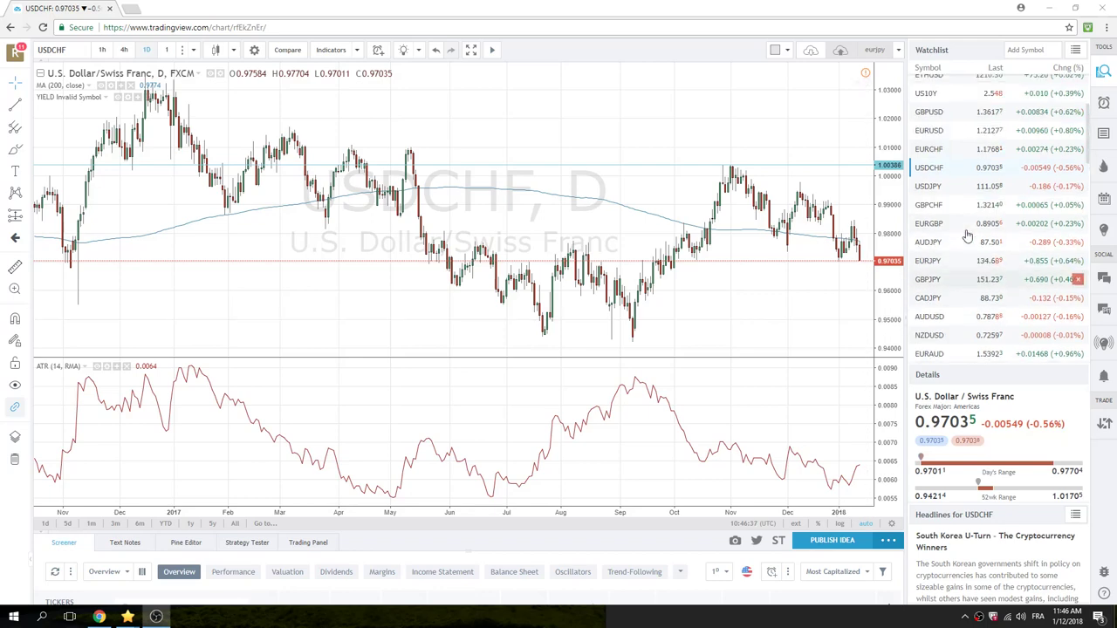
left_click(927, 132)
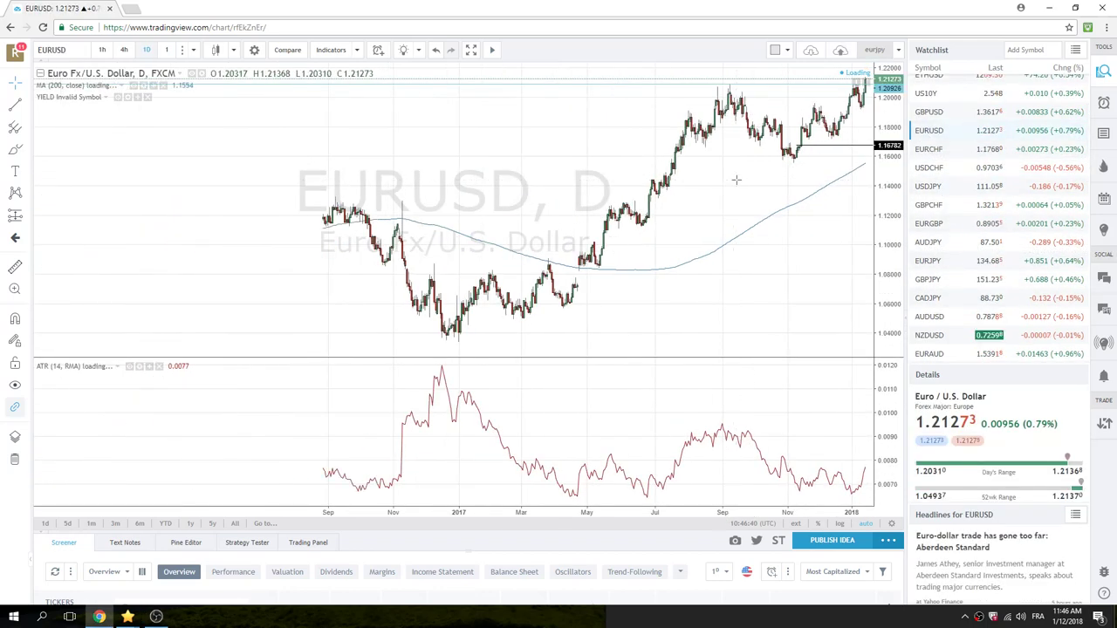
scroll(736, 179, "up", 3)
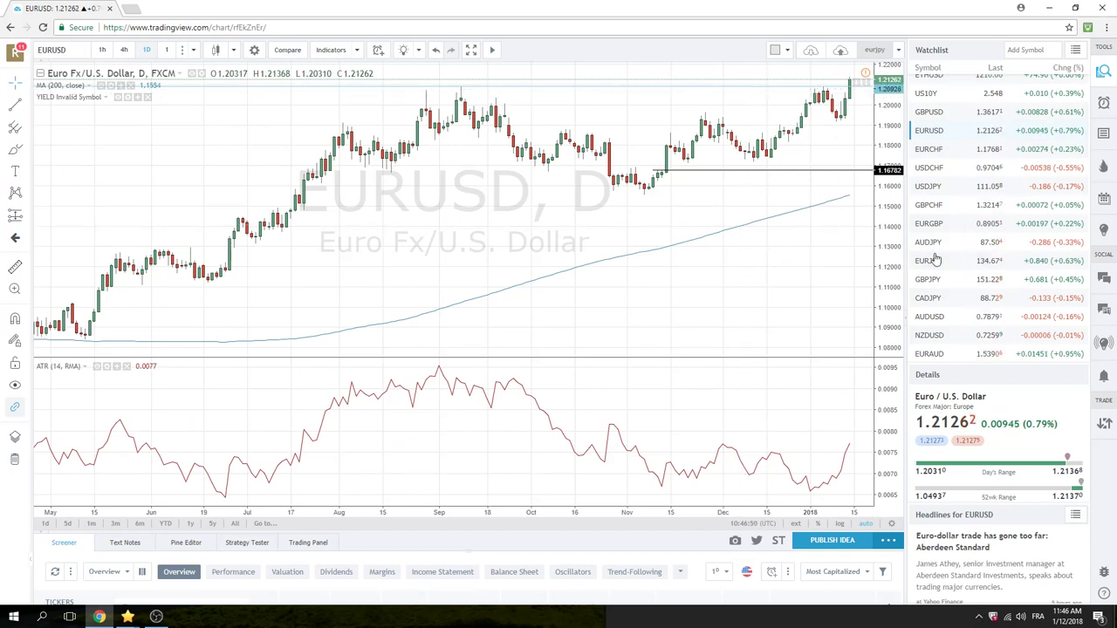
scroll(932, 267, "down", 2)
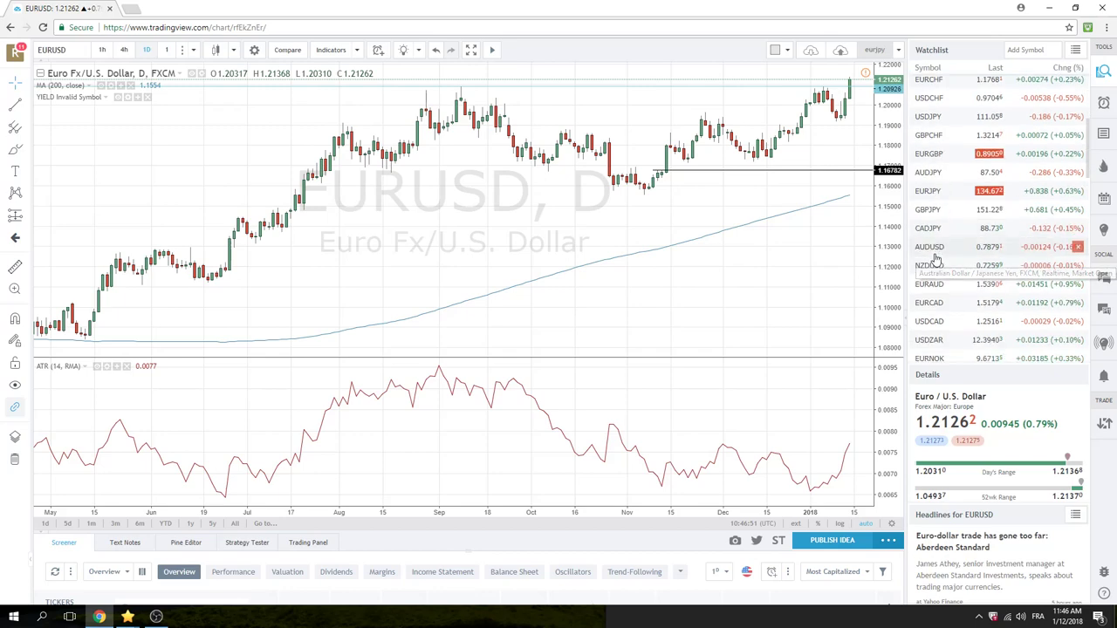
Flip through the EURCAD and EURAUD daily charts, then return to USDCHF.
left_click(928, 302)
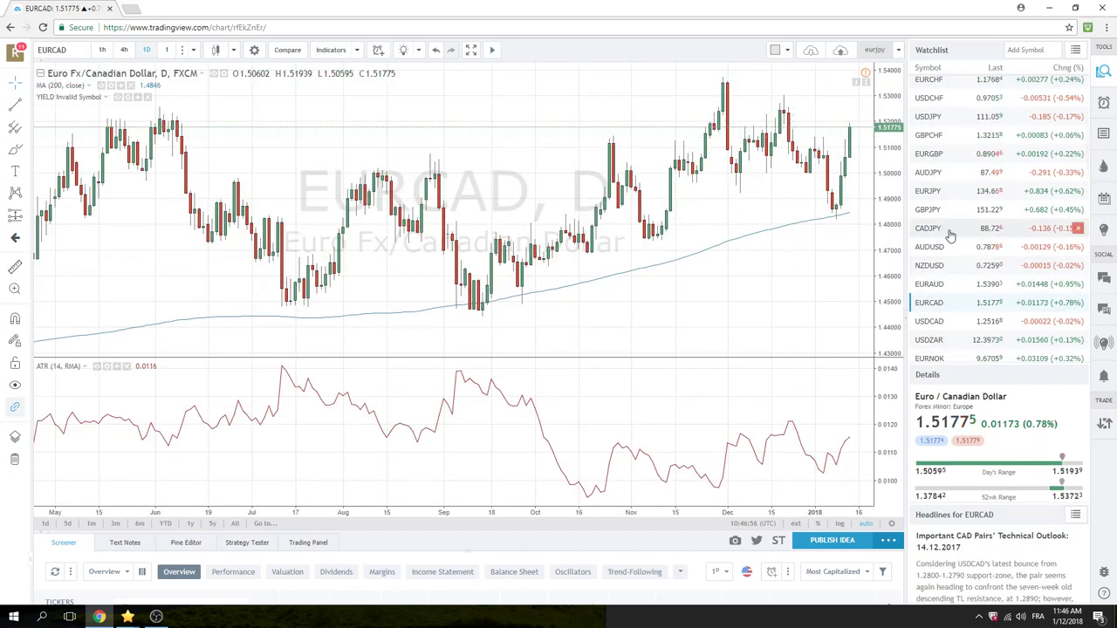
scroll(947, 244, "down", 1)
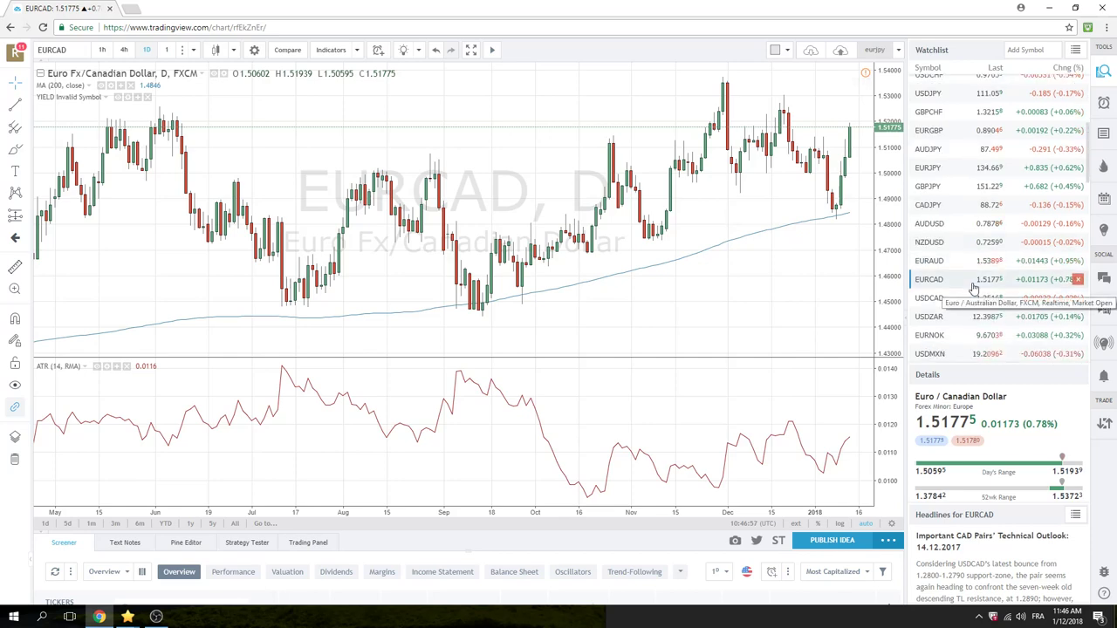
left_click(933, 260)
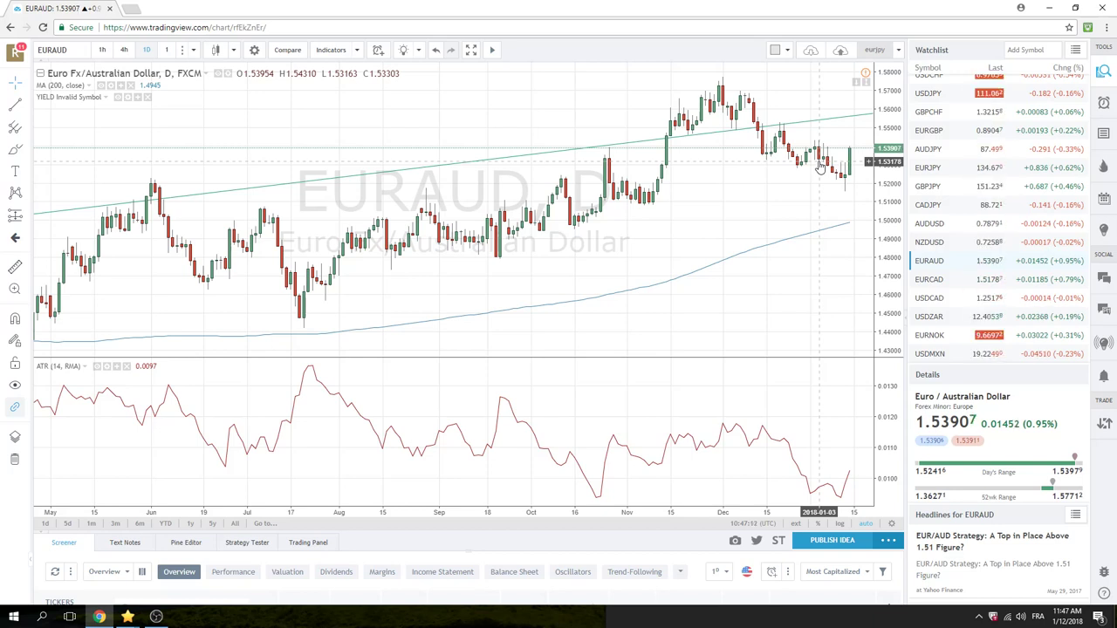
scroll(967, 244, "up", 2)
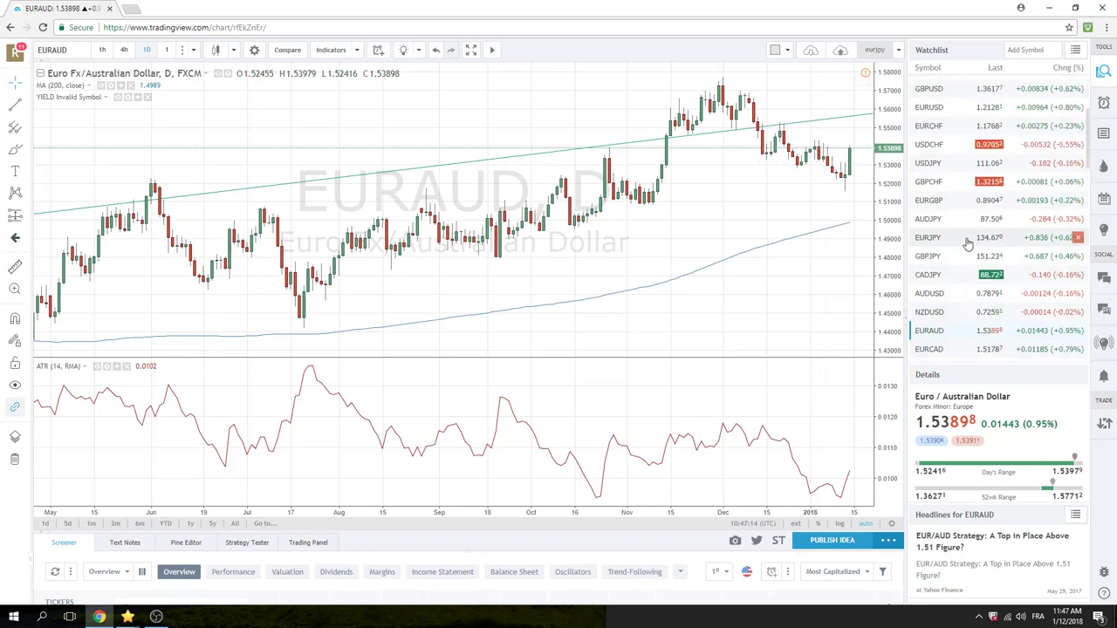
left_click(930, 146)
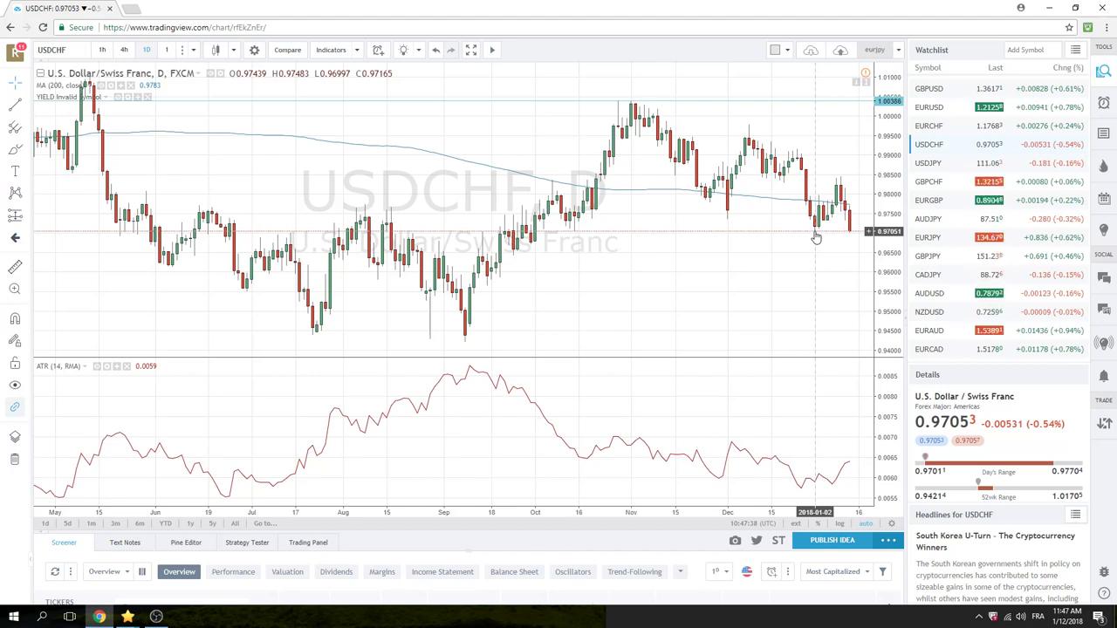
Show the USDJPY daily chart with its descending trendline and ATR (14) pane.
left_click(929, 164)
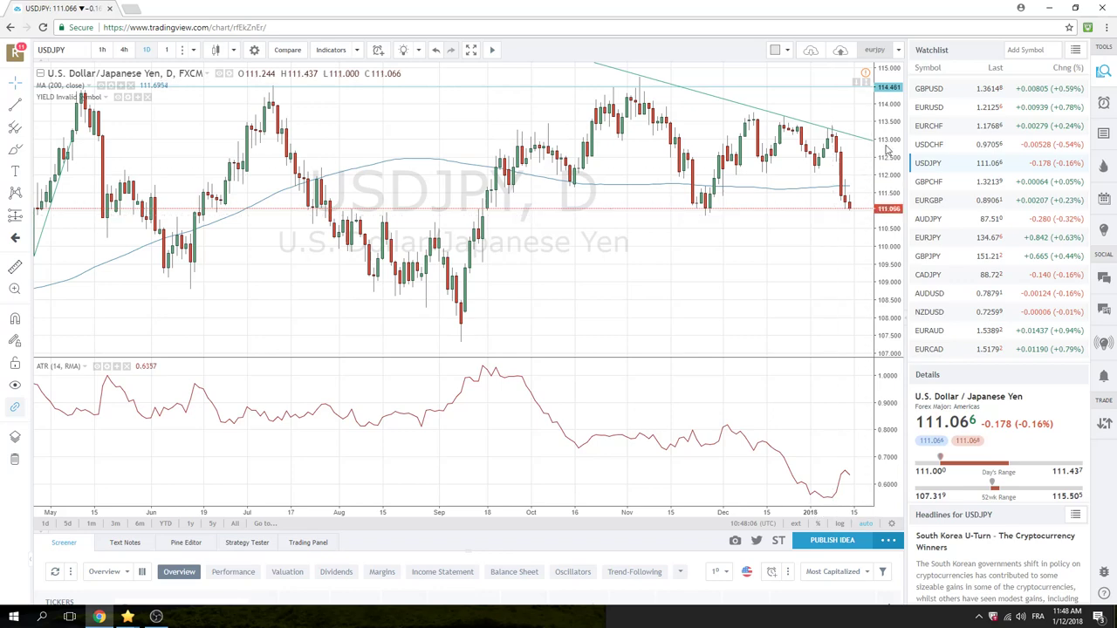
Review GBPUSD, then USDJPY, return to USDCHF, and bring the crypto watchlist rows into view.
left_click(925, 89)
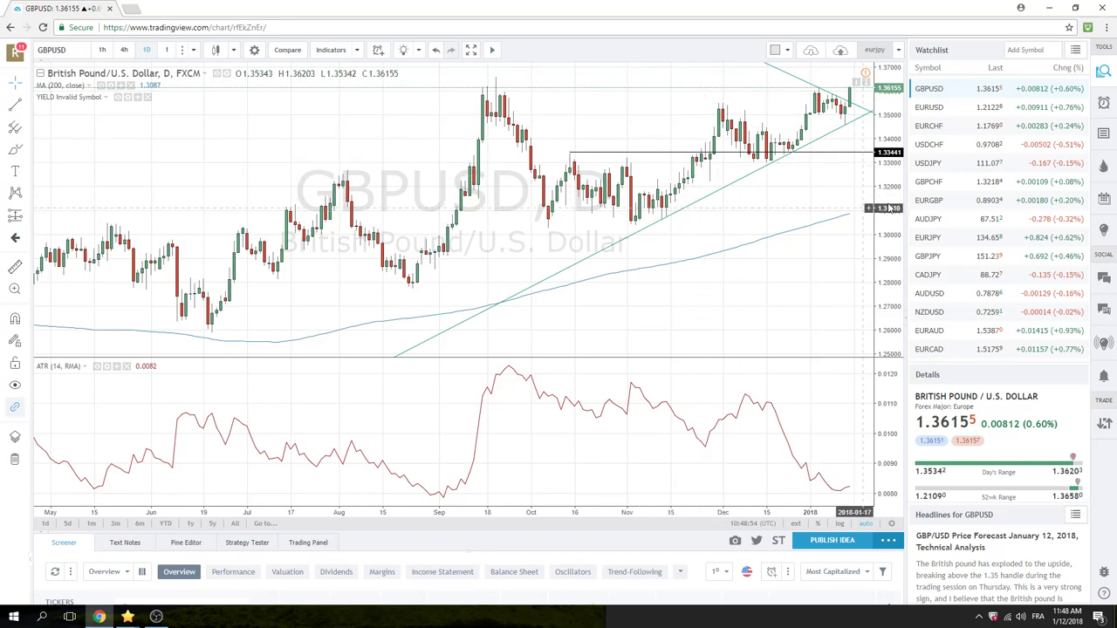
left_click(921, 164)
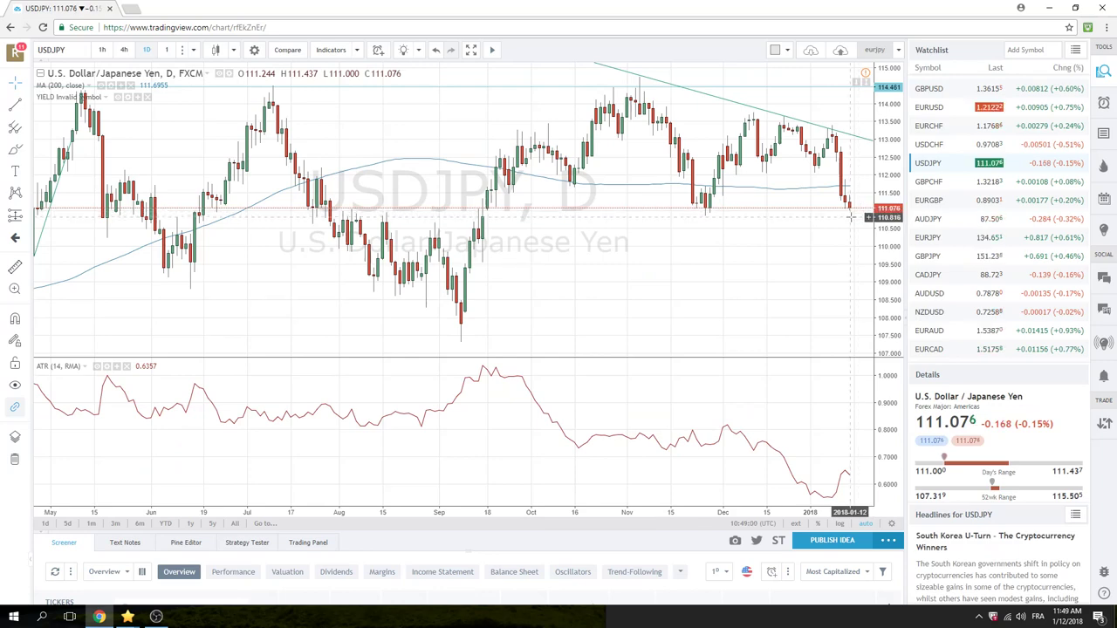
left_click(932, 147)
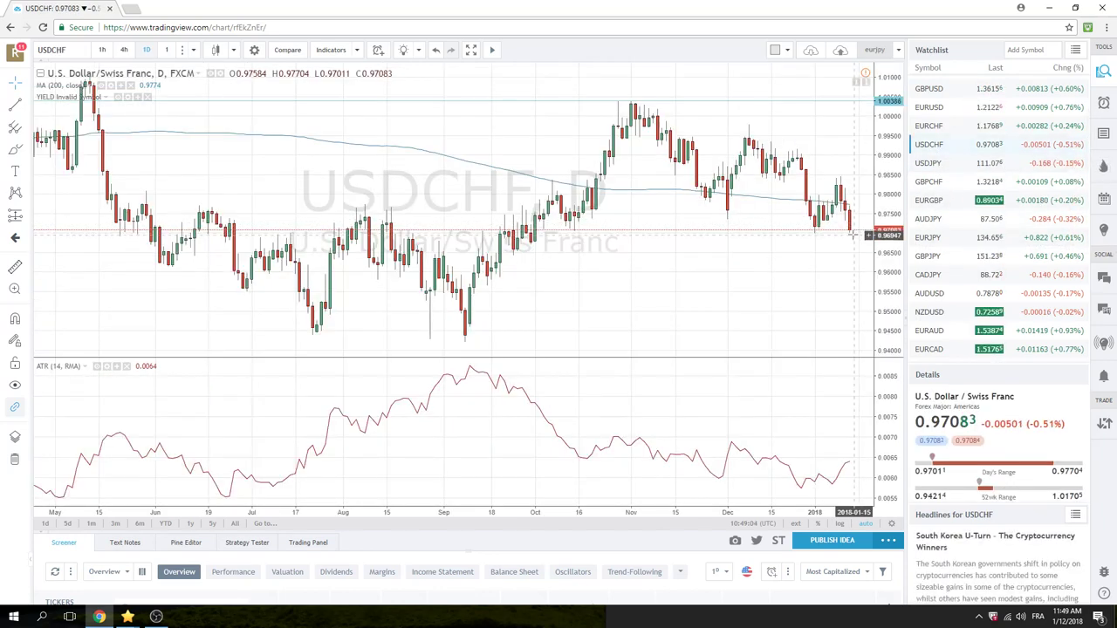
scroll(938, 234, "up", 3)
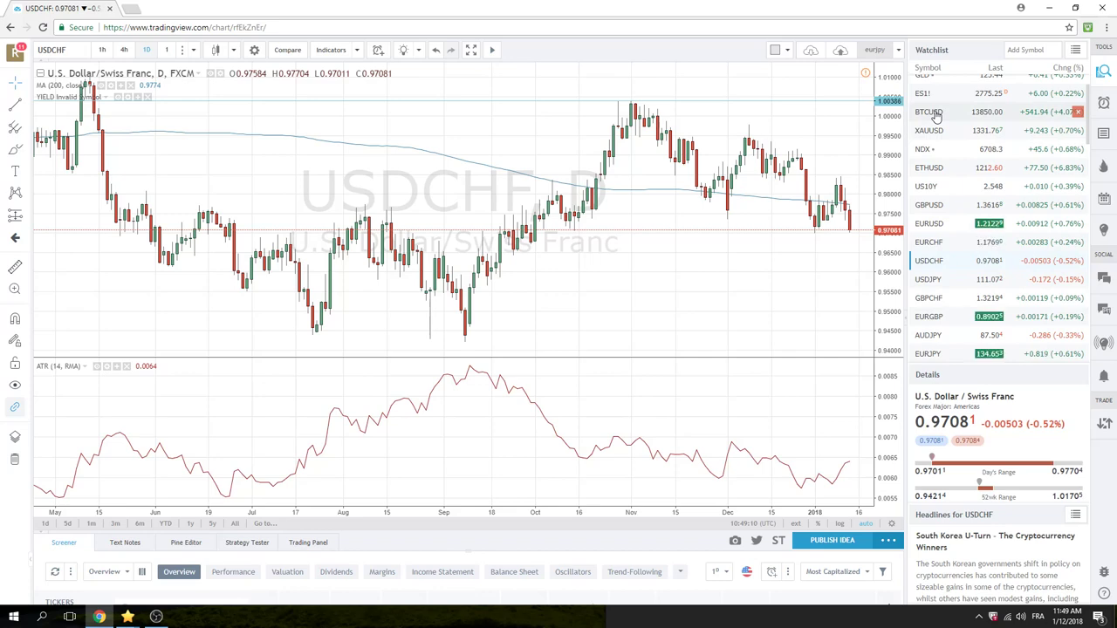
View the BTCUSD daily chart, then the Bitfinex ETHUSD daily chart with 200 MA and ATR.
left_click(931, 112)
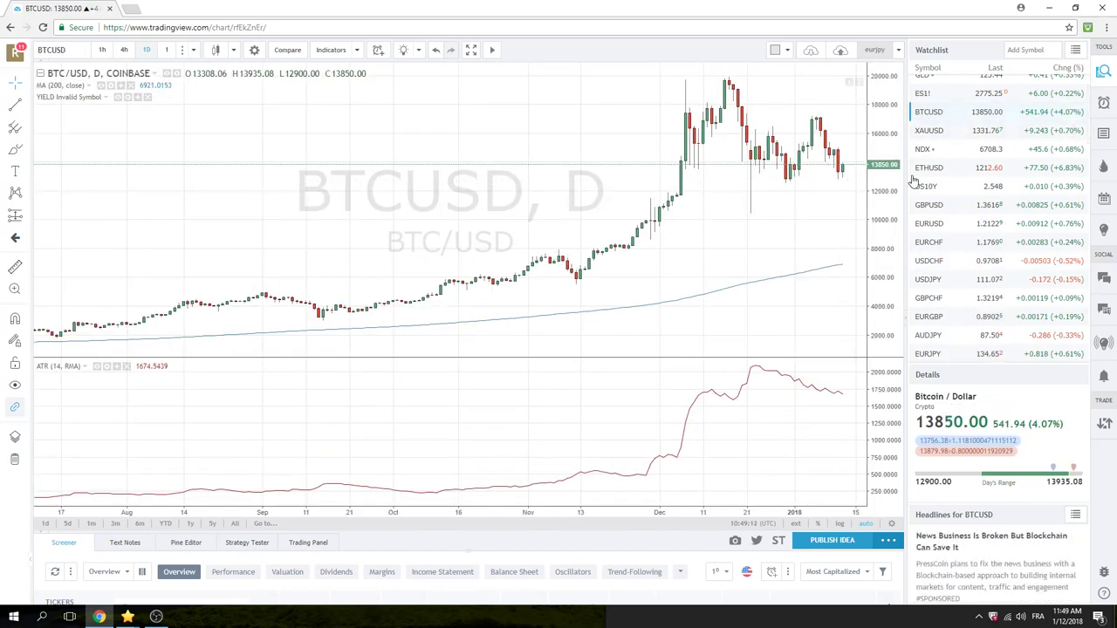
left_click(940, 168)
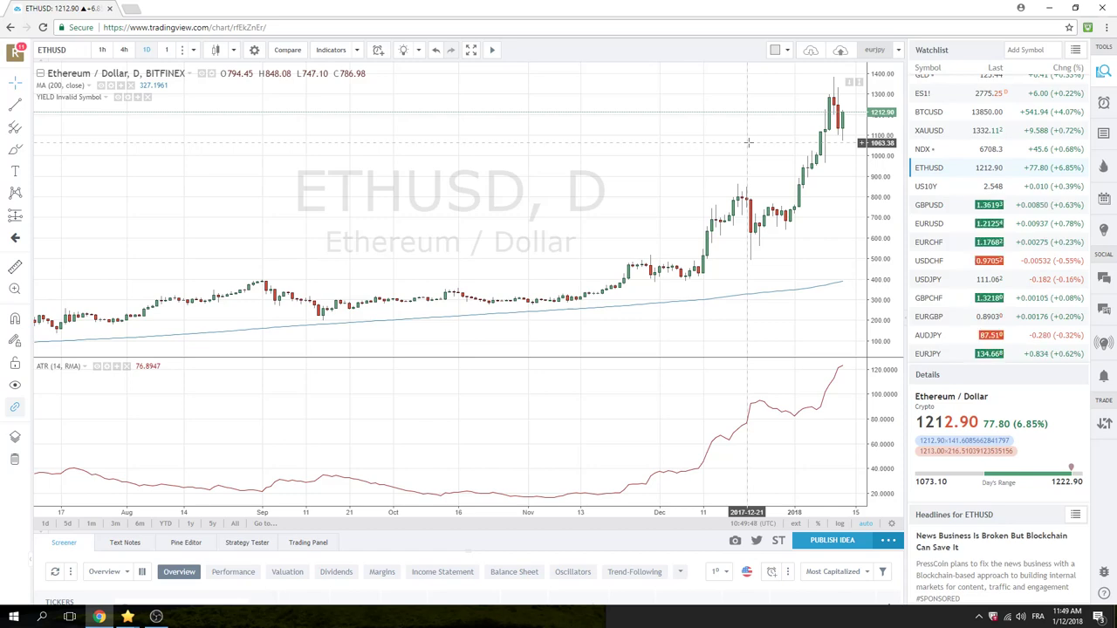
Select EURUSD in the watchlist to leave the ETHUSD chart.
left_click(949, 223)
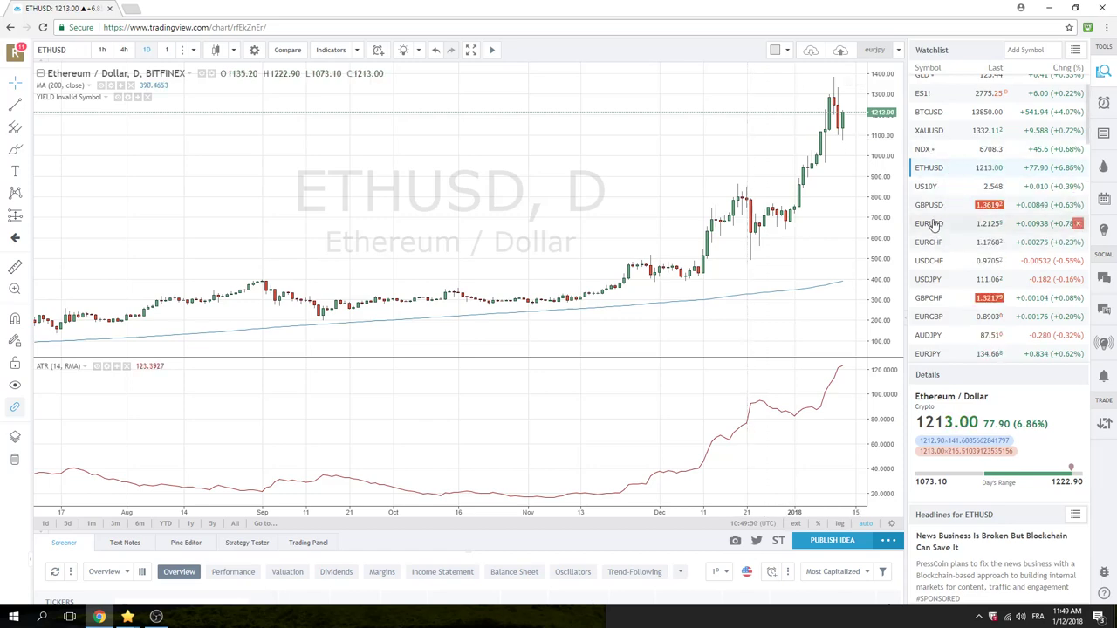